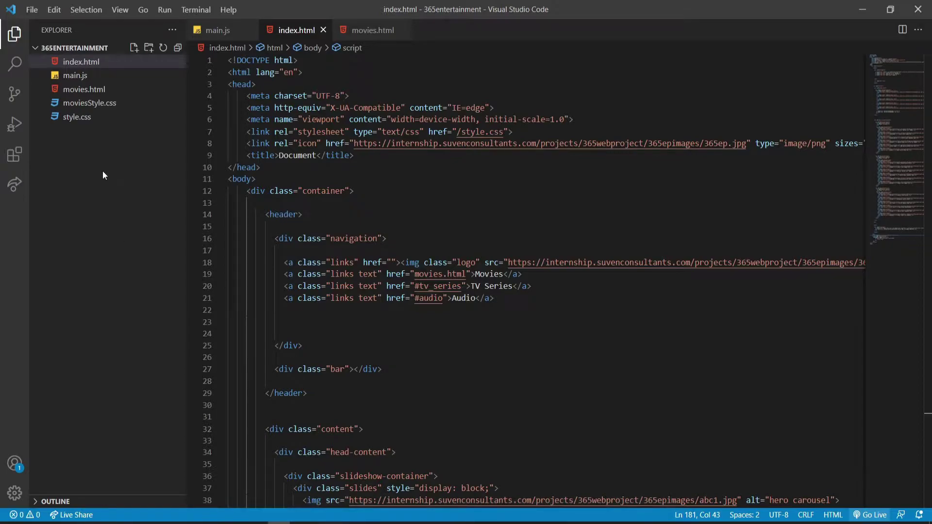
Select index.html in the VS Code Explorer and bring up its context menu
{"action": "left_click", "coordinate": [88, 66]}
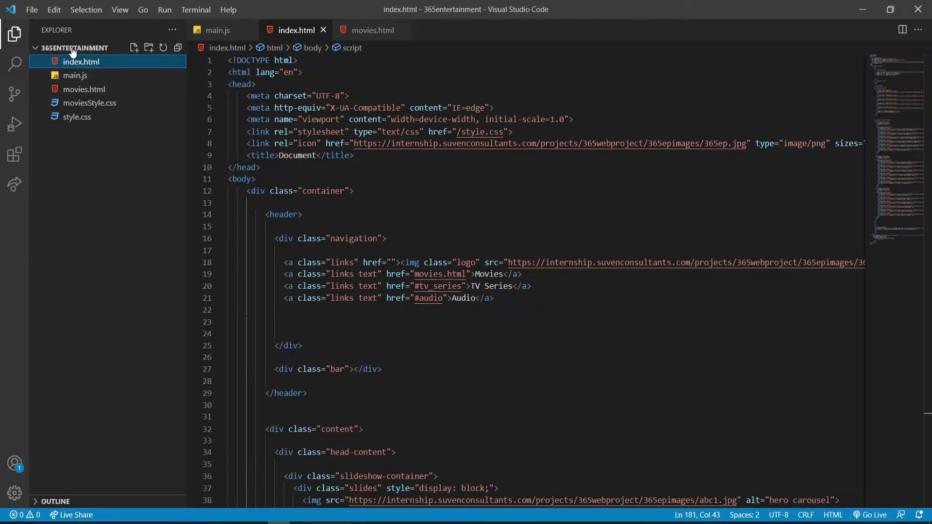
{"action": "right_click", "coordinate": [81, 65]}
Serve index.html with Live Server, then switch to the 000webhost login tab
{"action": "left_click", "coordinate": [99, 77]}
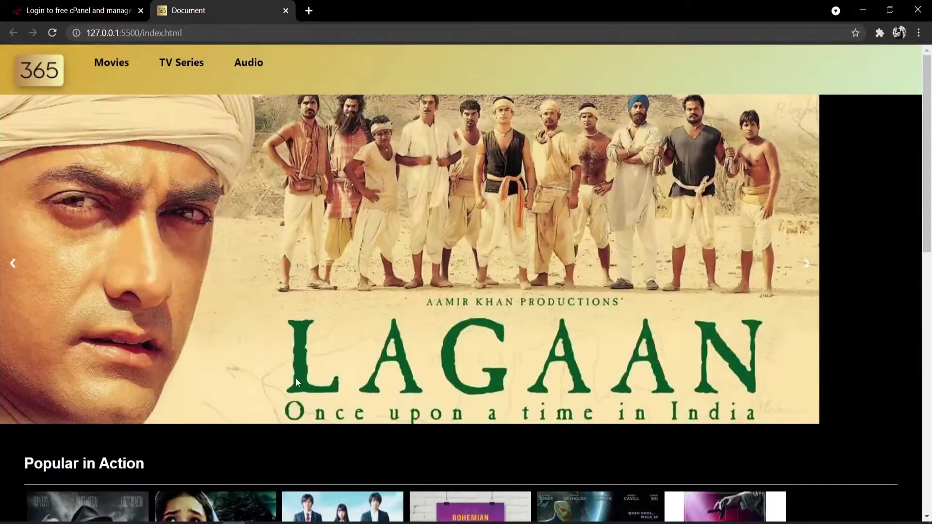
{"action": "scroll", "coordinate": [297, 379], "scroll_direction": "down", "scroll_amount": 8}
{"action": "scroll", "coordinate": [296, 378], "scroll_direction": "up", "scroll_amount": 6}
{"action": "scroll", "coordinate": [295, 378], "scroll_direction": "down", "scroll_amount": 5}
{"action": "scroll", "coordinate": [295, 378], "scroll_direction": "down", "scroll_amount": 1}
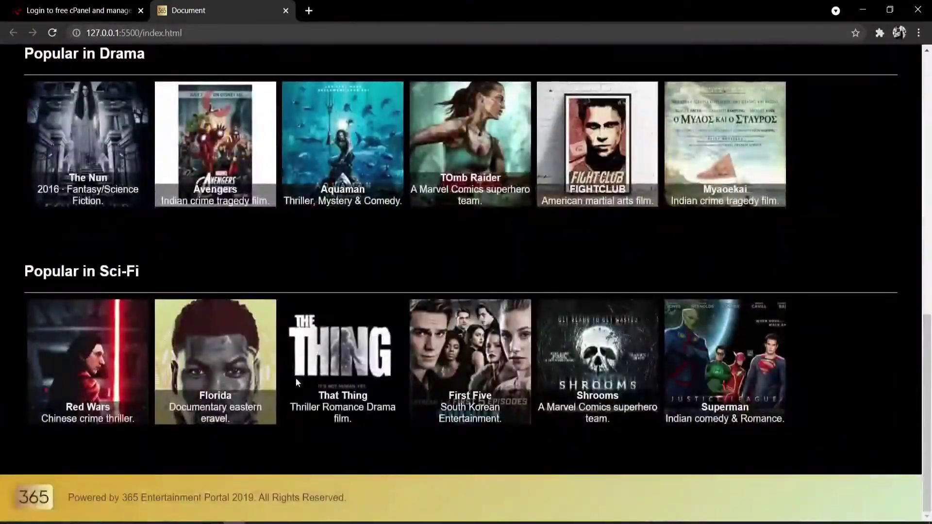
{"action": "scroll", "coordinate": [295, 378], "scroll_direction": "up", "scroll_amount": 8}
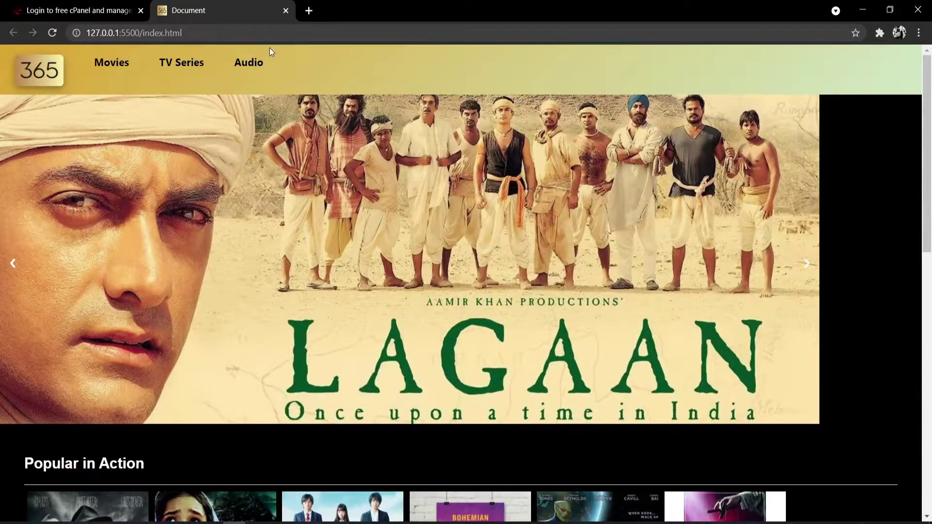
{"action": "left_click", "coordinate": [81, 10]}
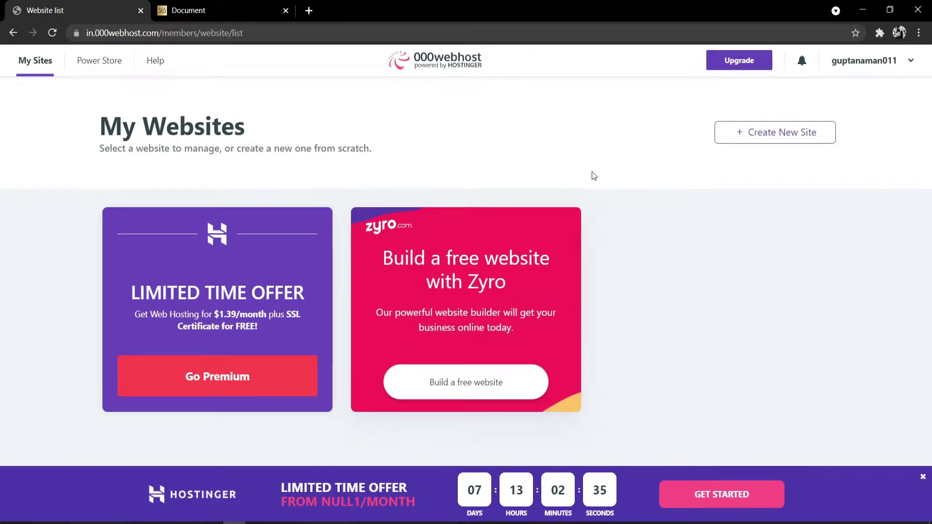
Create a new free site with the generated password hidden and replaced by a custom one
{"action": "left_click", "coordinate": [785, 132]}
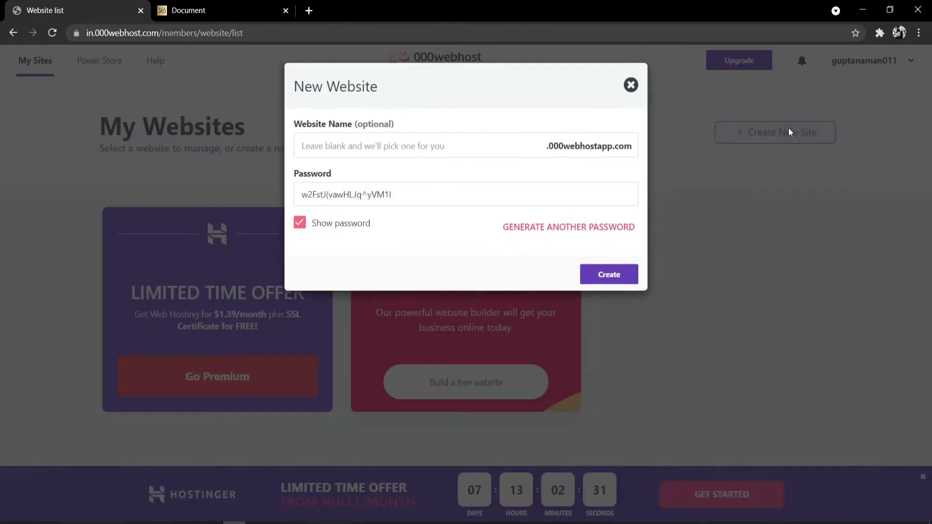
{"action": "left_click", "coordinate": [304, 231]}
{"action": "left_click", "coordinate": [394, 198]}
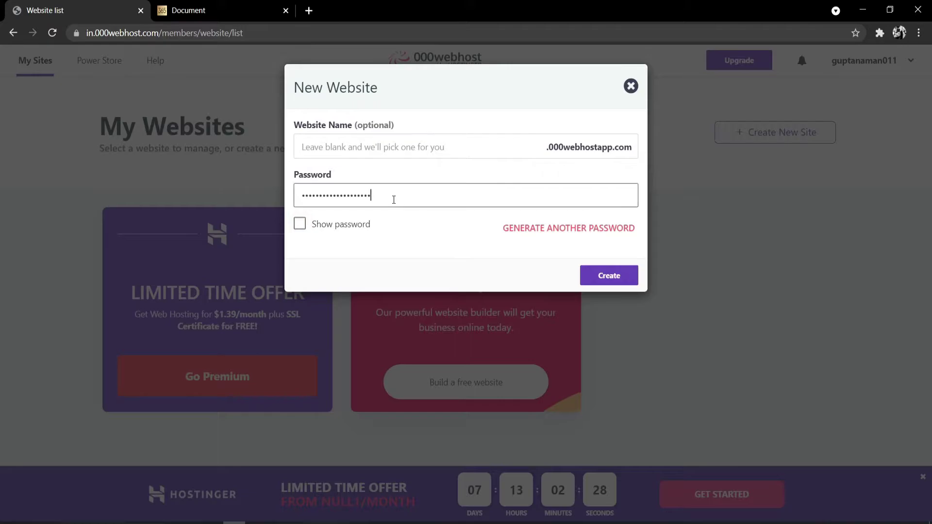
{"action": "key", "text": "ctrl+a"}
{"action": "key", "text": "BackSpace"}
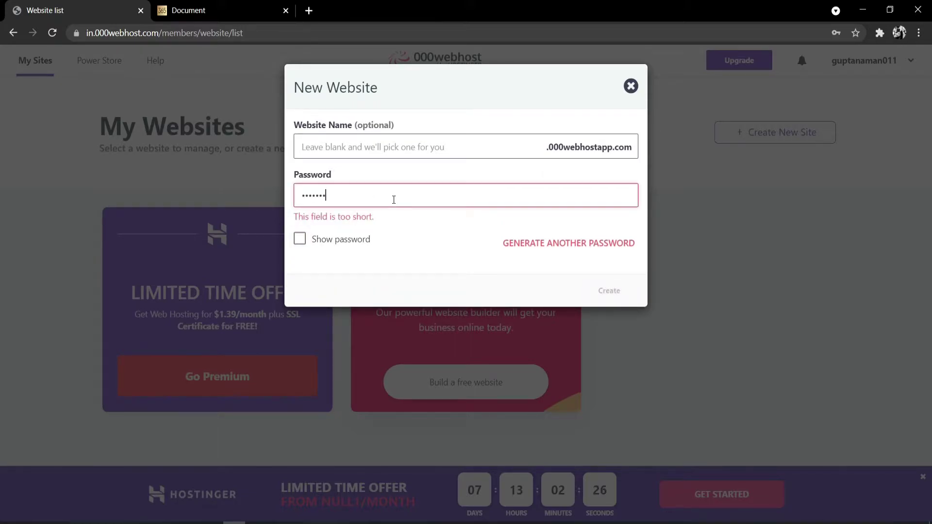
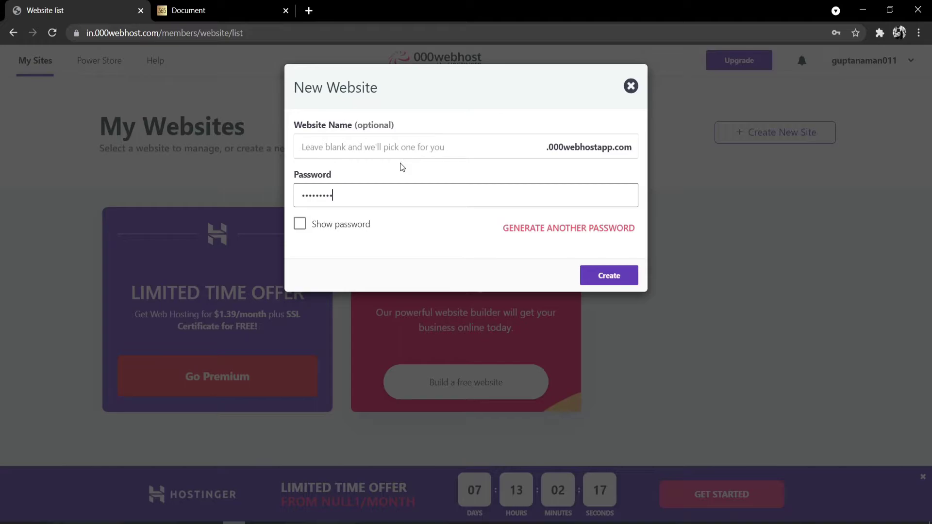
{"action": "left_click", "coordinate": [445, 173]}
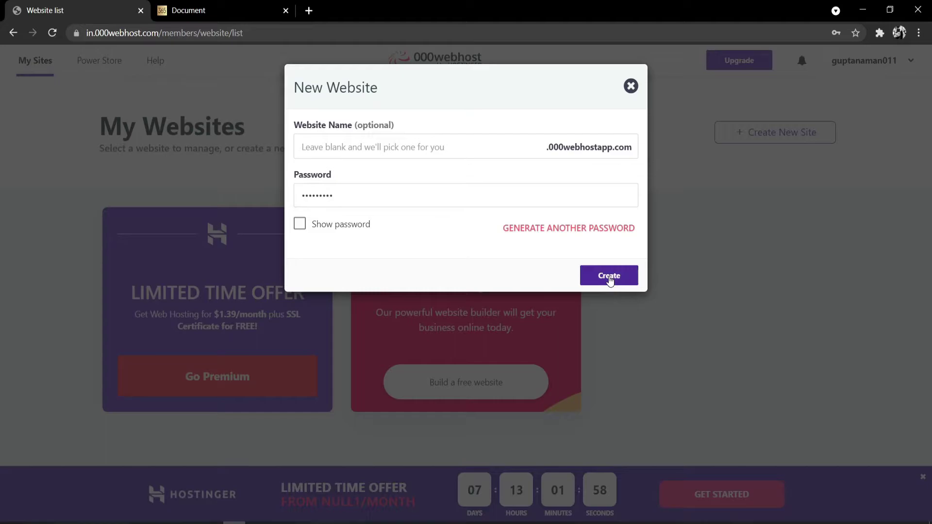
{"action": "left_click", "coordinate": [609, 277]}
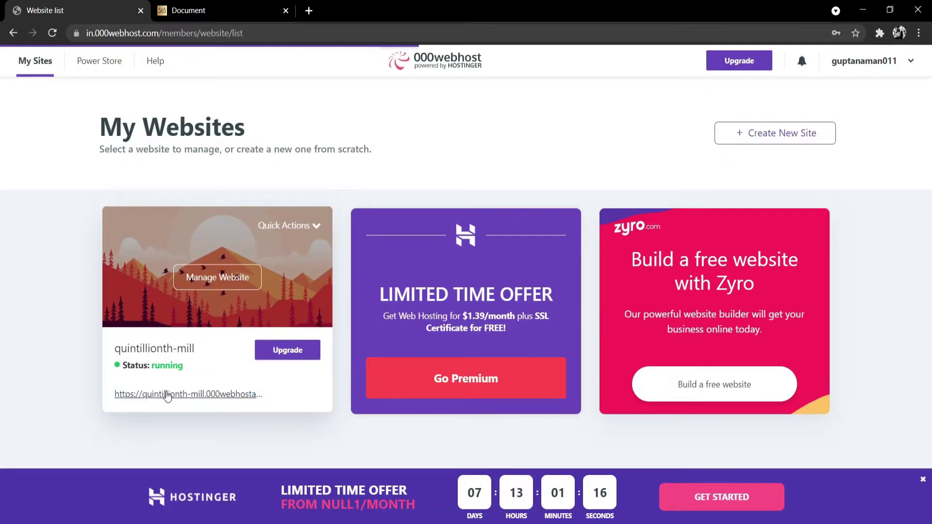
View quintillionth-mill.000webhostapp.com's default welcome page noting no index file, then return to My Websites
{"action": "right_click", "coordinate": [193, 393]}
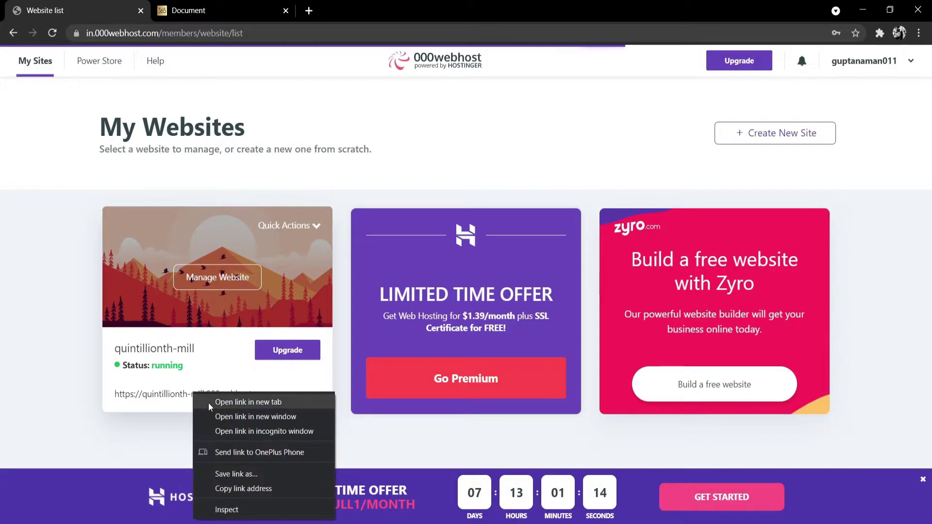
{"action": "left_click", "coordinate": [209, 403]}
{"action": "left_click", "coordinate": [225, 1]}
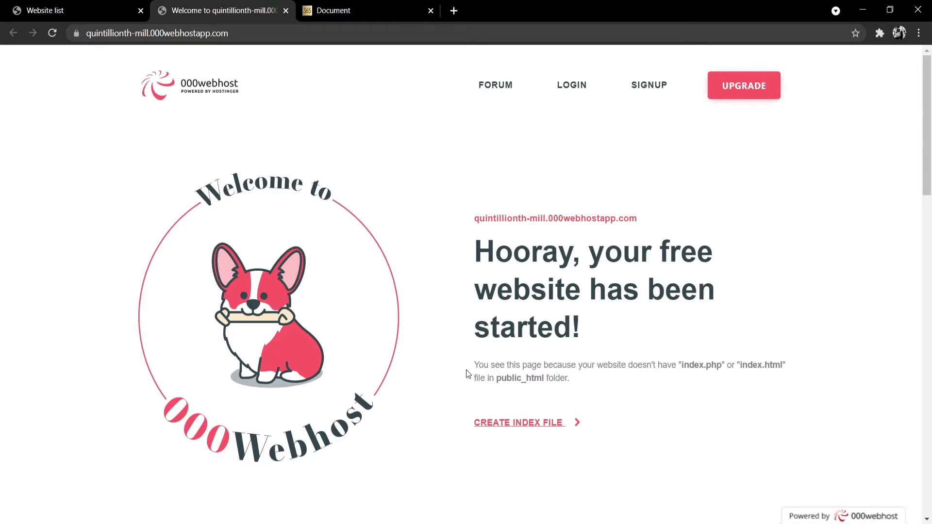
{"action": "left_click_drag", "start_coordinate": [479, 366], "coordinate": [785, 375]}
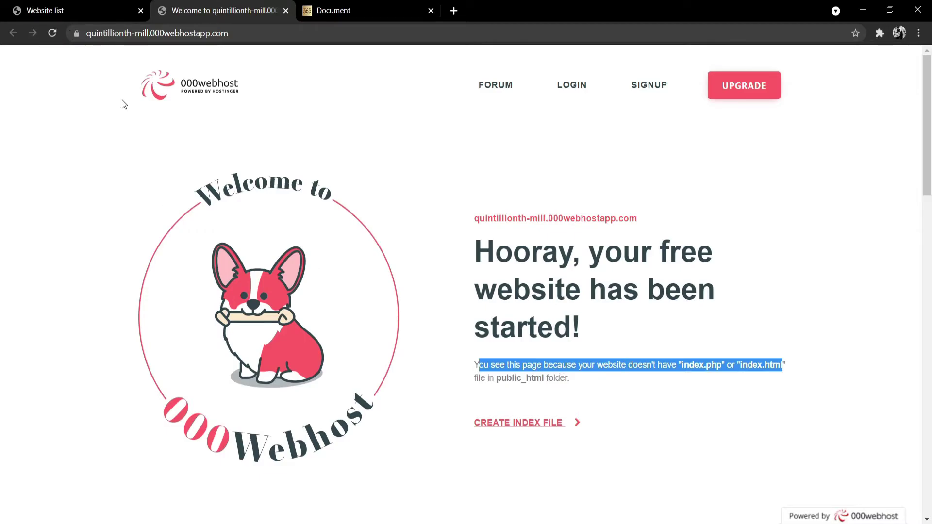
{"action": "left_click", "coordinate": [80, 5]}
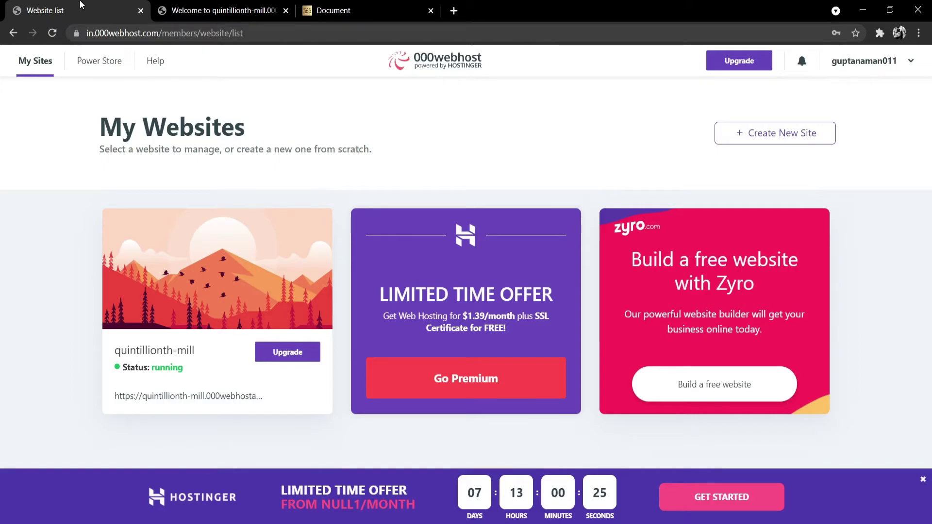
{"action": "mouse_move", "coordinate": [218, 276]}
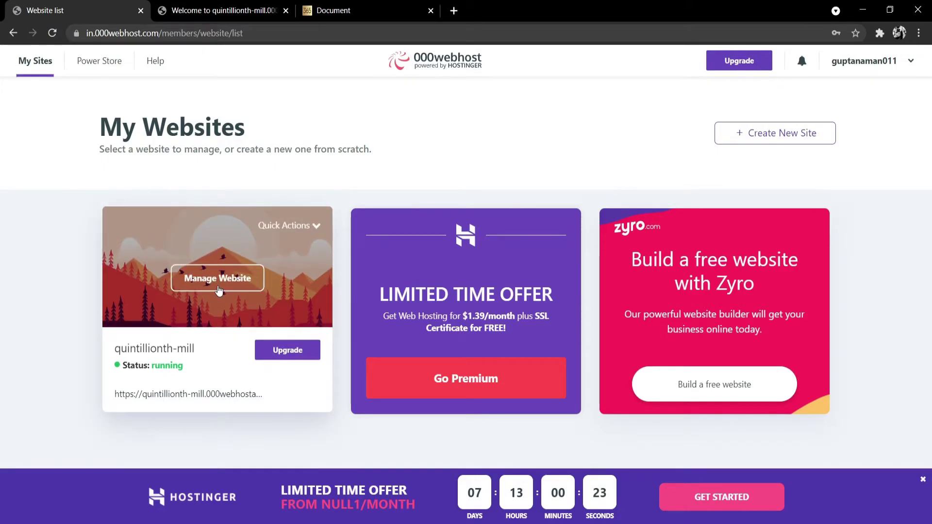
Manage quintillionth-mill, enter public_html and delete .htaccess to leave the folder empty
{"action": "left_click", "coordinate": [214, 284]}
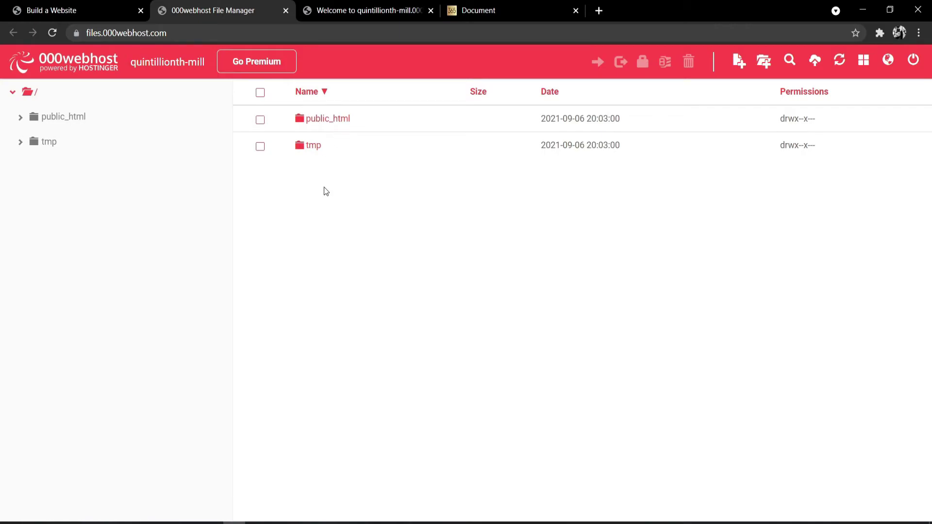
{"action": "left_click", "coordinate": [318, 121]}
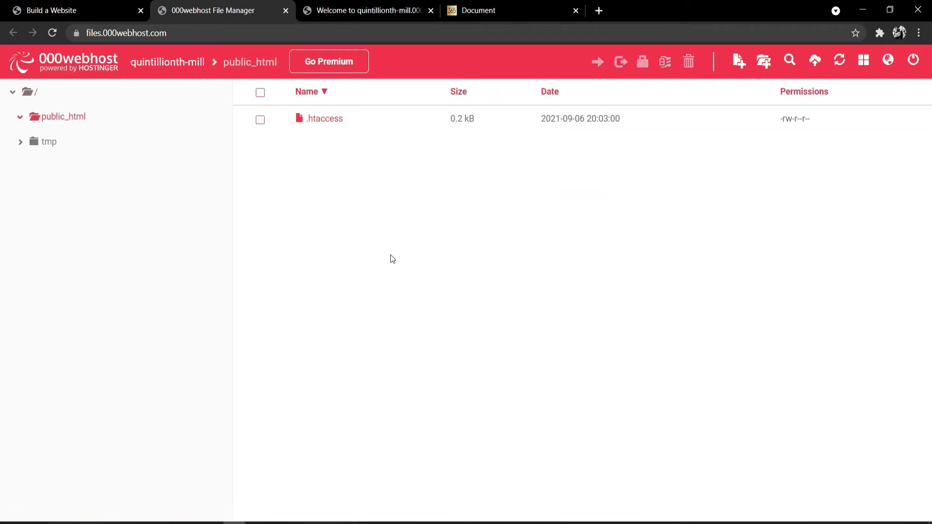
{"action": "left_click", "coordinate": [260, 119]}
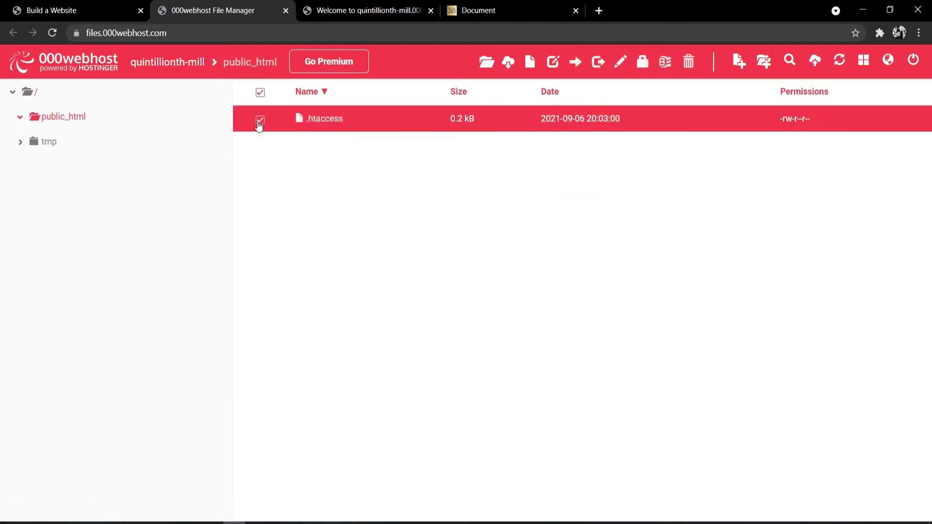
{"action": "left_click", "coordinate": [689, 62]}
{"action": "left_click", "coordinate": [627, 161]}
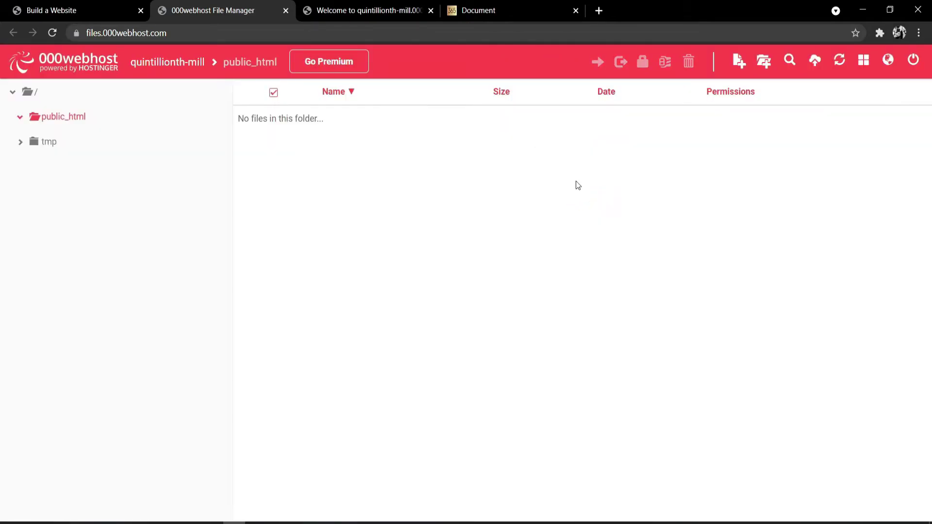
Upload index.html, main.js, movies.html, moviesStyle.css and style.css into public_html
{"action": "left_click", "coordinate": [816, 62]}
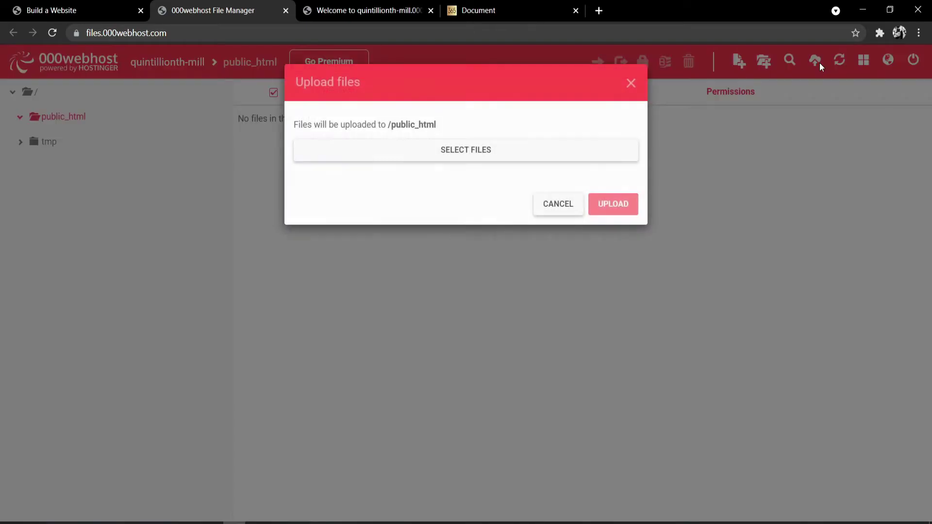
{"action": "left_click", "coordinate": [477, 159]}
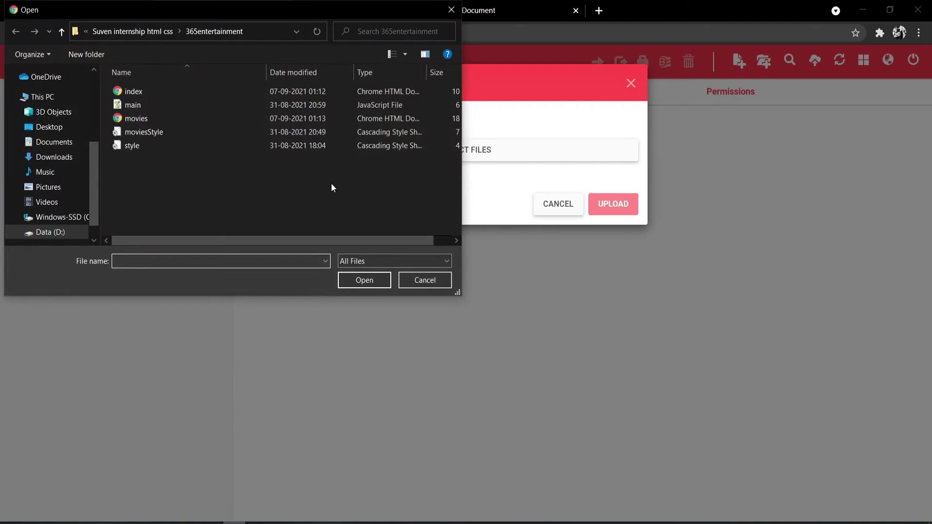
{"action": "left_click_drag", "start_coordinate": [331, 183], "coordinate": [320, 94]}
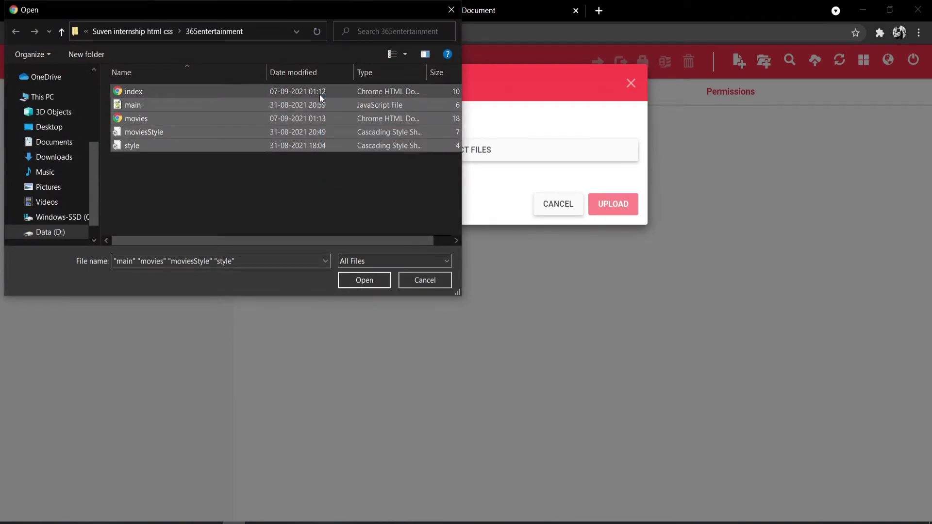
{"action": "left_click", "coordinate": [168, 91], "text": "ctrl"}
{"action": "left_click", "coordinate": [365, 280]}
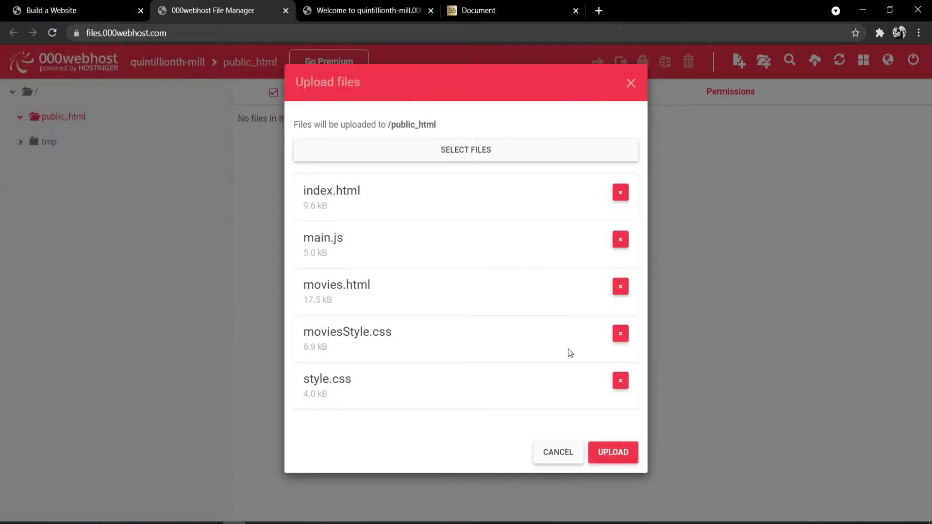
{"action": "left_click", "coordinate": [619, 453]}
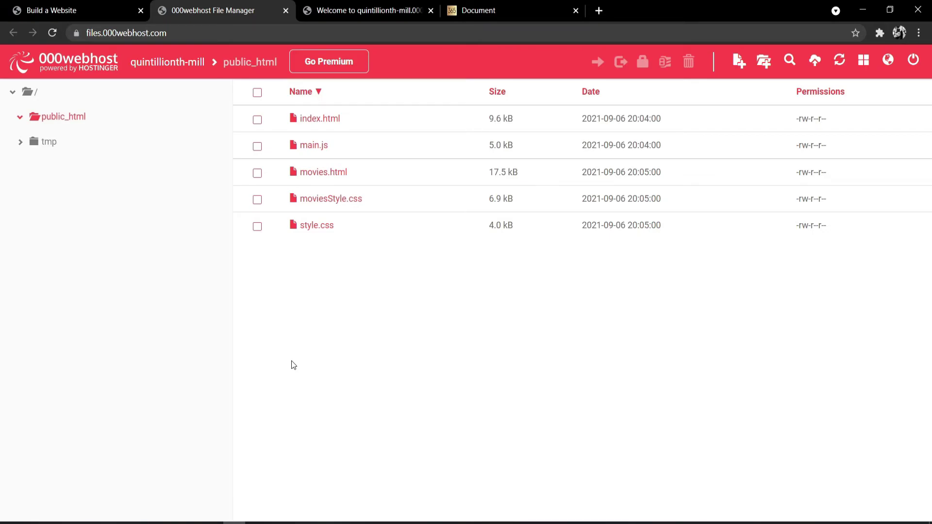
Reload quintillionth-mill.000webhostapp.com so it serves the 365 Entertainment site
{"action": "left_click", "coordinate": [336, 10]}
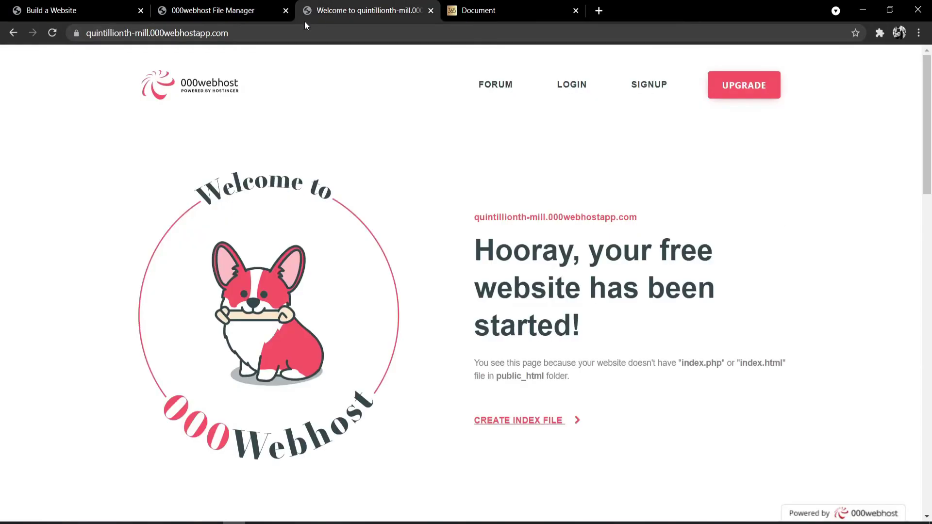
{"action": "left_click", "coordinate": [270, 33]}
{"action": "key", "text": "Return"}
{"action": "scroll", "coordinate": [246, 241], "scroll_direction": "down", "scroll_amount": 3}
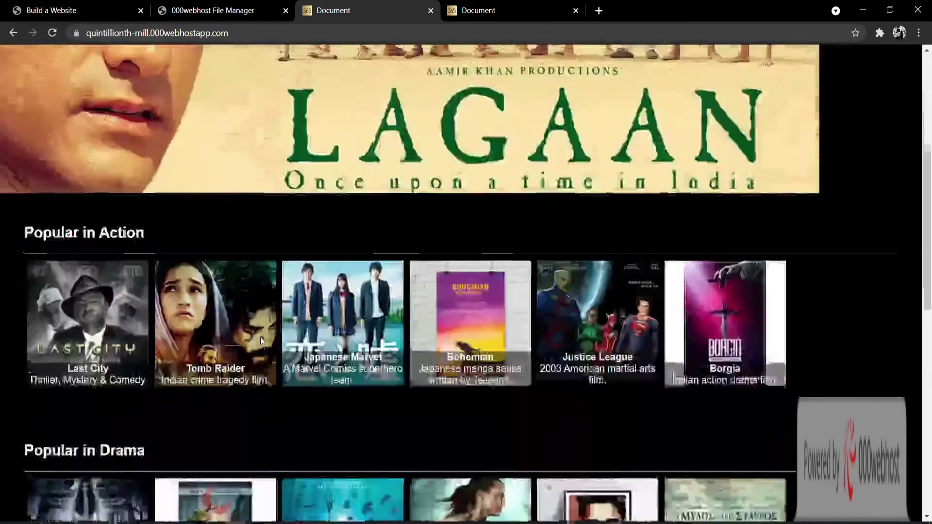
{"action": "scroll", "coordinate": [260, 337], "scroll_direction": "down", "scroll_amount": 5}
{"action": "scroll", "coordinate": [260, 342], "scroll_direction": "up", "scroll_amount": 4}
{"action": "scroll", "coordinate": [261, 341], "scroll_direction": "up", "scroll_amount": 5}
{"action": "scroll", "coordinate": [262, 341], "scroll_direction": "down", "scroll_amount": 7}
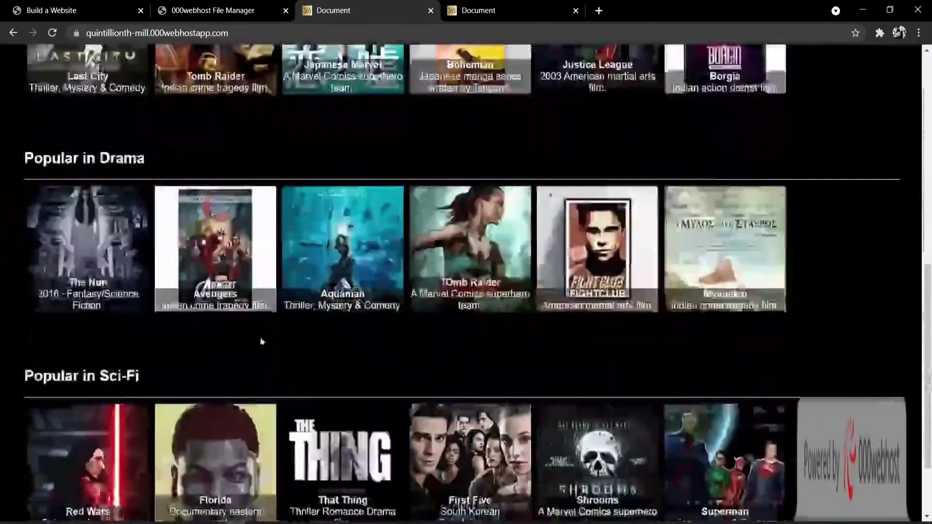
{"action": "scroll", "coordinate": [261, 341], "scroll_direction": "up", "scroll_amount": 2}
{"action": "scroll", "coordinate": [261, 342], "scroll_direction": "up", "scroll_amount": 3}
{"action": "scroll", "coordinate": [260, 341], "scroll_direction": "up", "scroll_amount": 3}
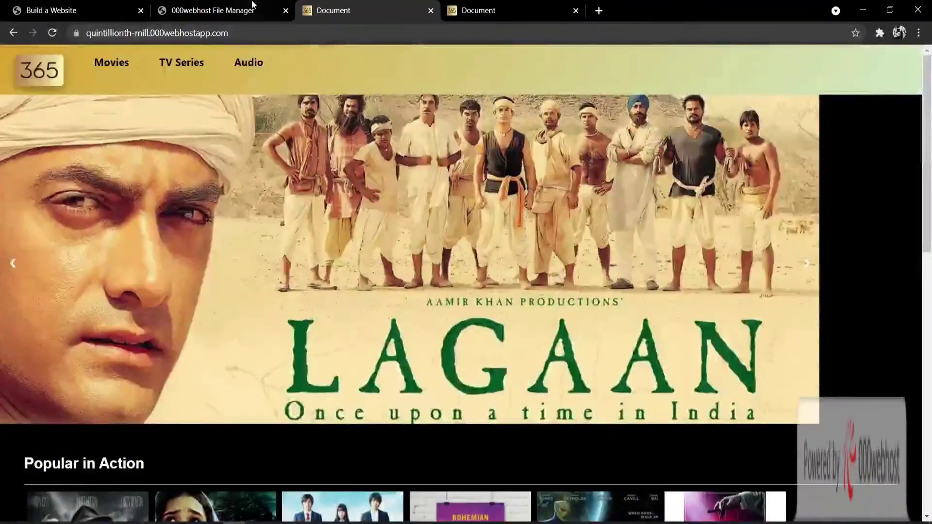
{"action": "scroll", "coordinate": [213, 151], "scroll_direction": "down", "scroll_amount": 2}
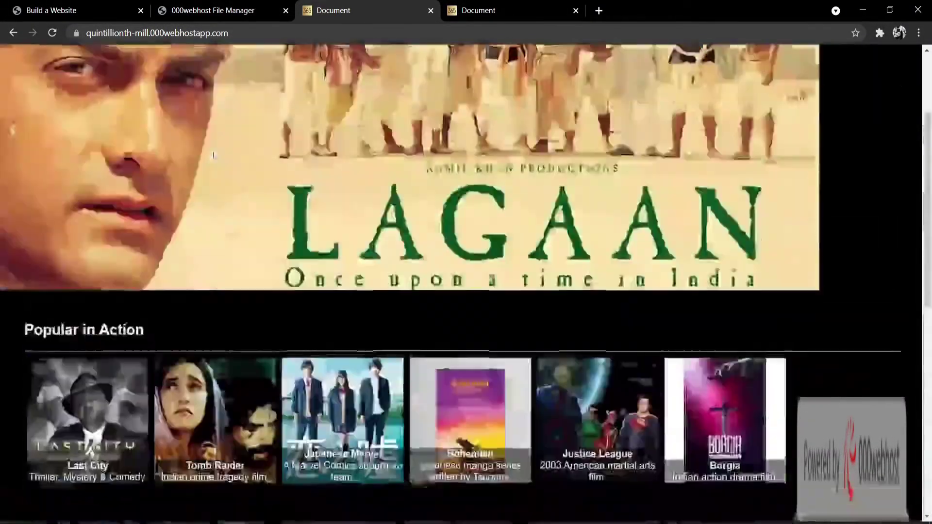
{"action": "scroll", "coordinate": [213, 150], "scroll_direction": "up", "scroll_amount": 2}
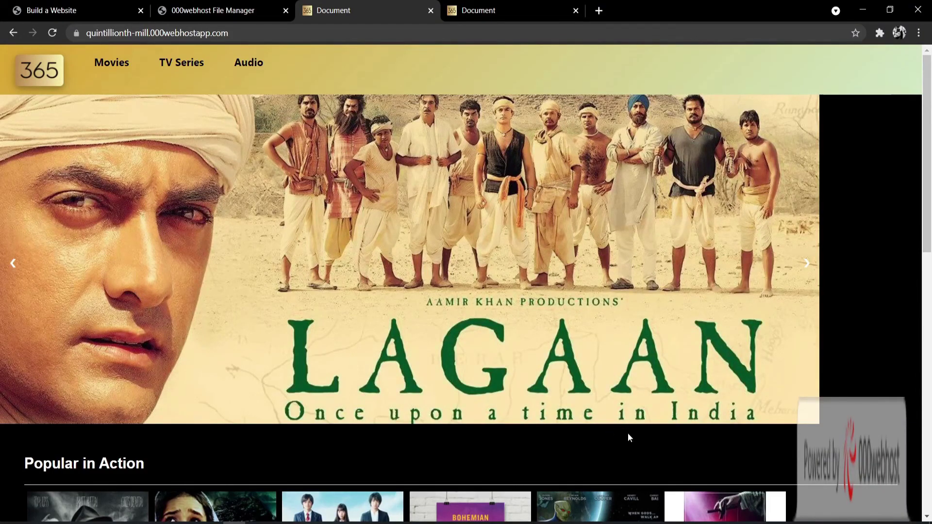
{"action": "scroll", "coordinate": [486, 476], "scroll_direction": "down", "scroll_amount": 10}
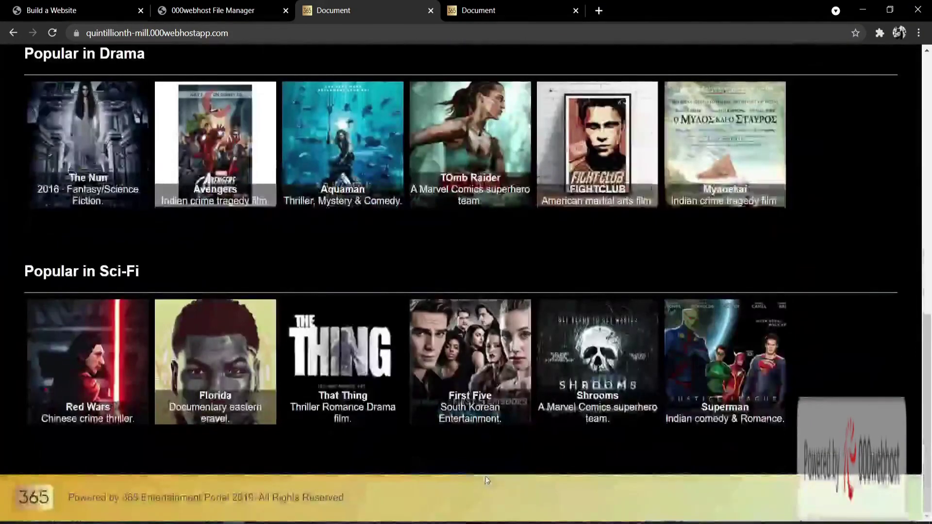